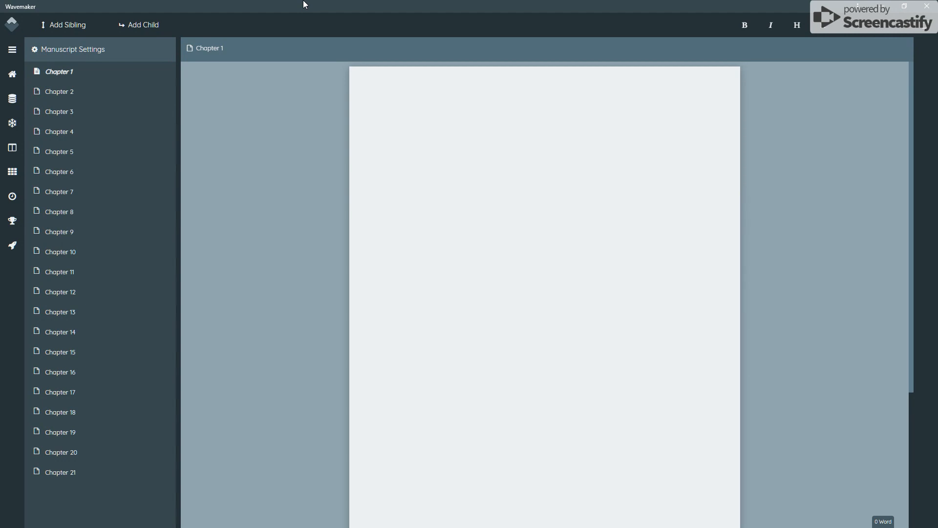
Step: Create a three-level chain of child pages under Chapter 1, and move the second-level page with its child between Chapter 3 and Chapter 4
click(138, 25)
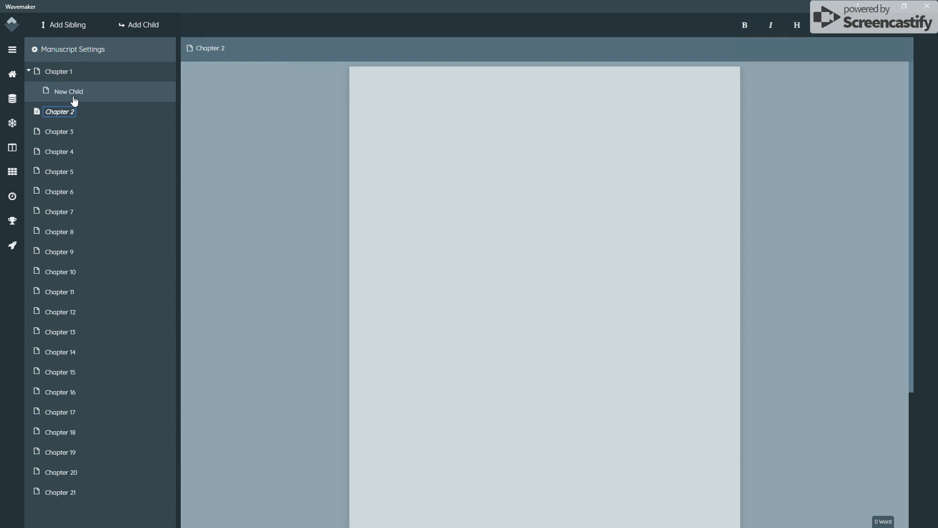
click(74, 95)
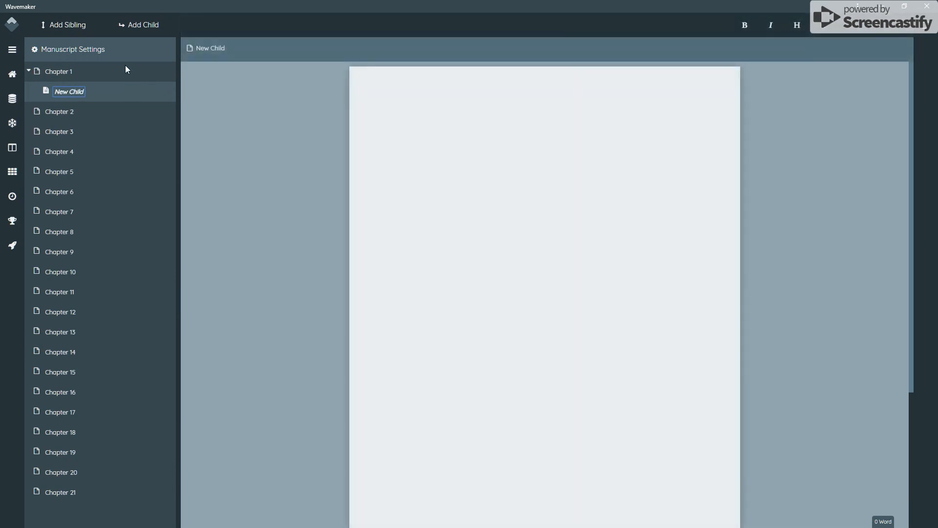
click(140, 26)
click(62, 132)
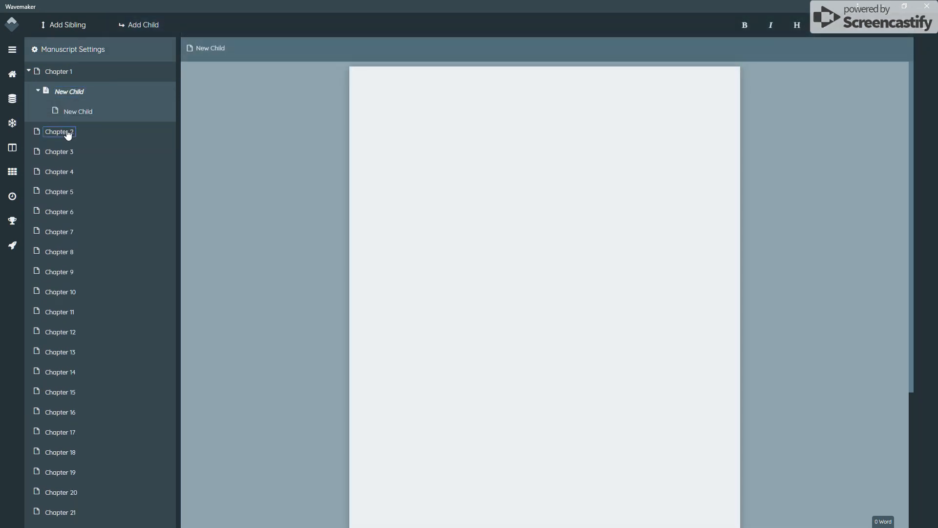
click(76, 110)
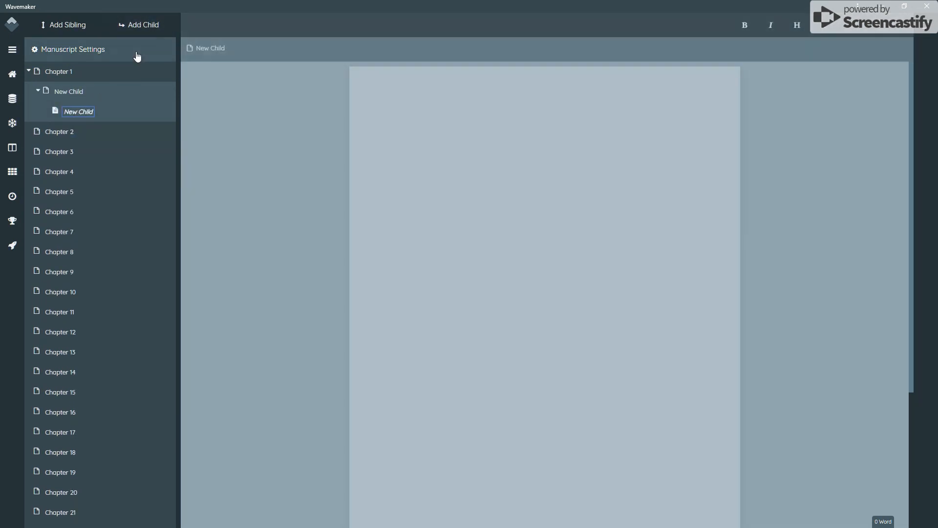
click(145, 29)
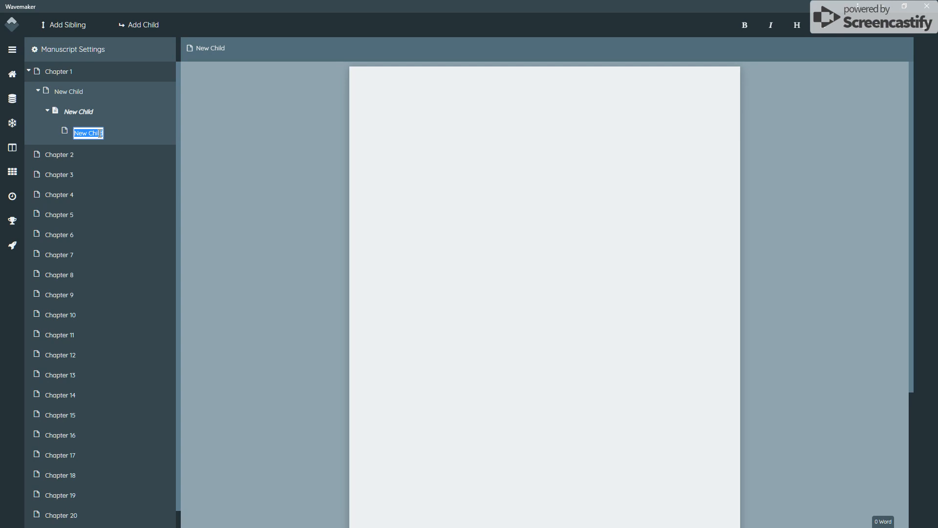
click(142, 220)
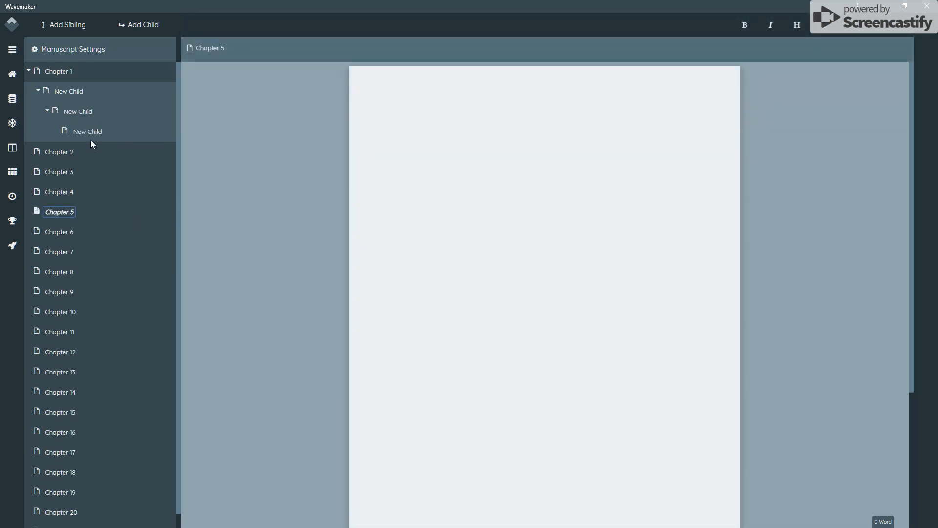
drag(78, 113, 66, 171)
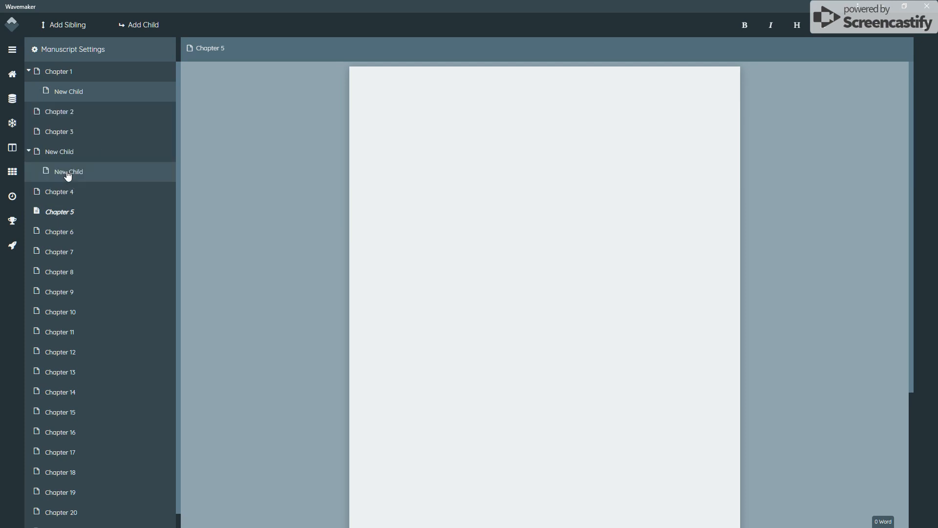
Step: Write the words Bold, Italic and Headings on three separate lines of Chapter 1's child page
click(66, 90)
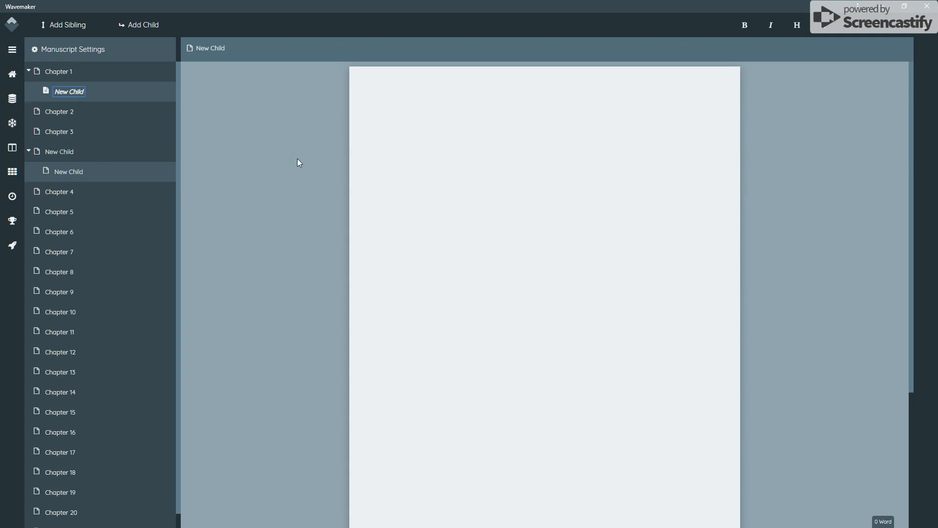
click(393, 133)
text(Boild)
key(BackSpace)
key(BackSpace)
text(ld)
text(Italic )
text(Headings)
Step: Try bold on the word Bold and italic on the word Italic, removing each format again
double_click(400, 111)
click(745, 25)
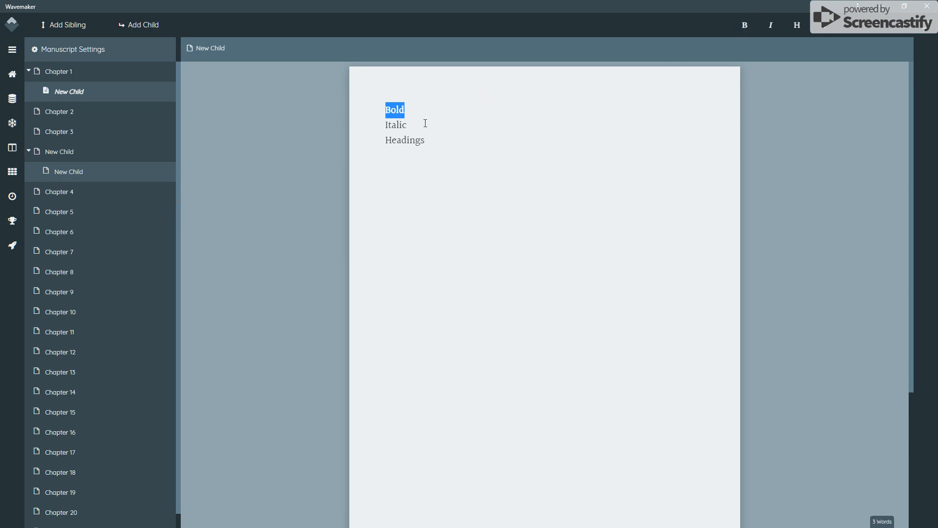
double_click(402, 112)
double_click(402, 127)
key(ctrl+i)
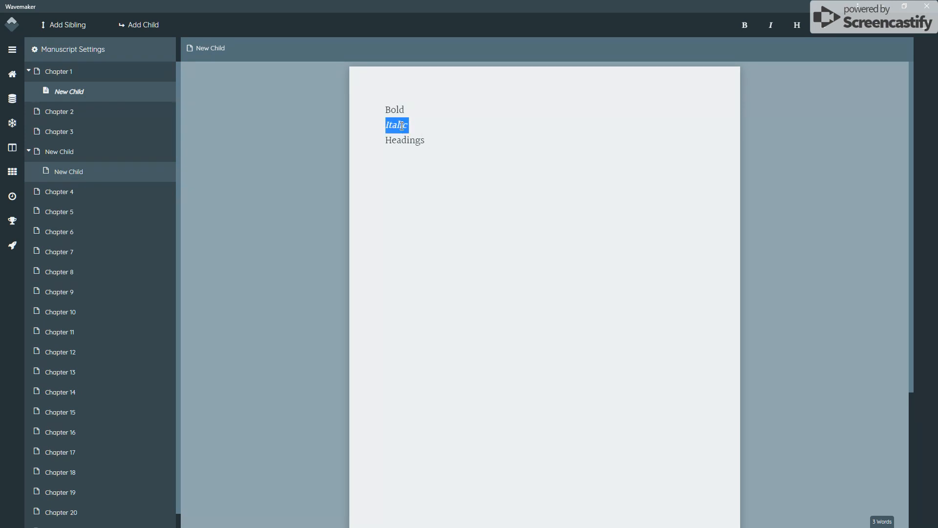
click(771, 25)
Step: Try a large heading style on the Headings line and revert it to normal paragraph text
click(411, 141)
click(796, 25)
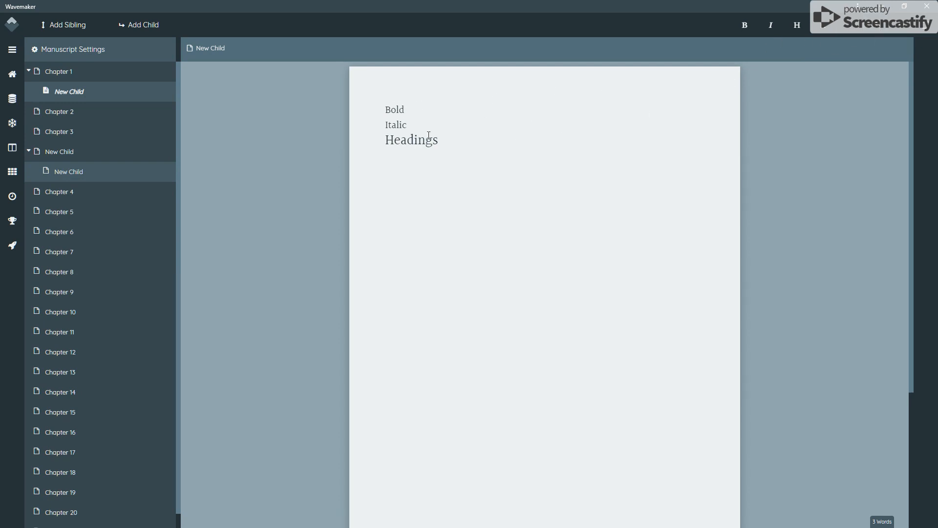
double_click(411, 140)
click(875, 31)
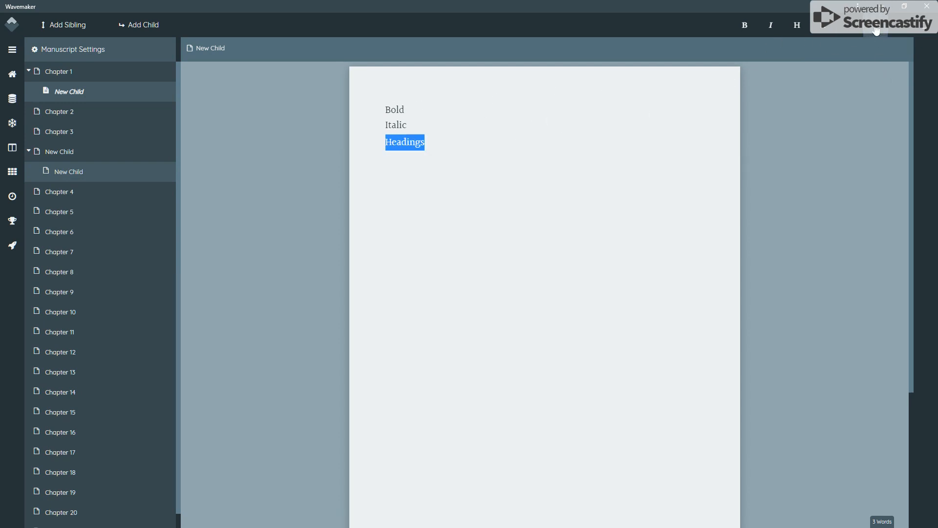
Step: View the page in distraction-free writing mode and return to the normal editor
click(540, 176)
click(902, 27)
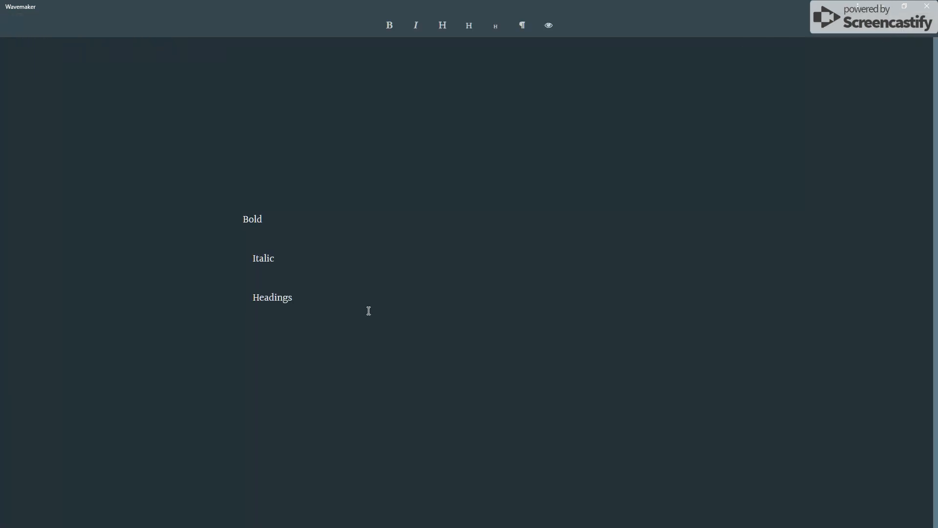
scroll(368, 311, down, 2)
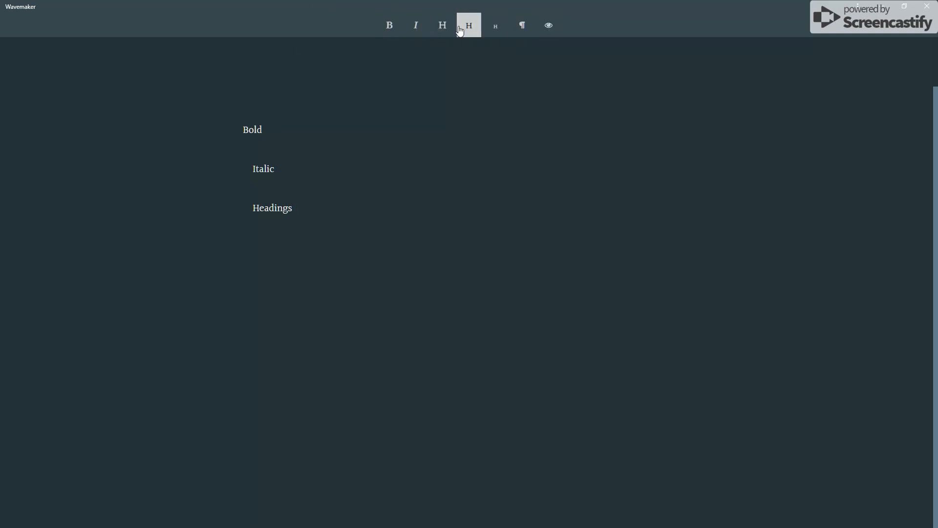
click(548, 25)
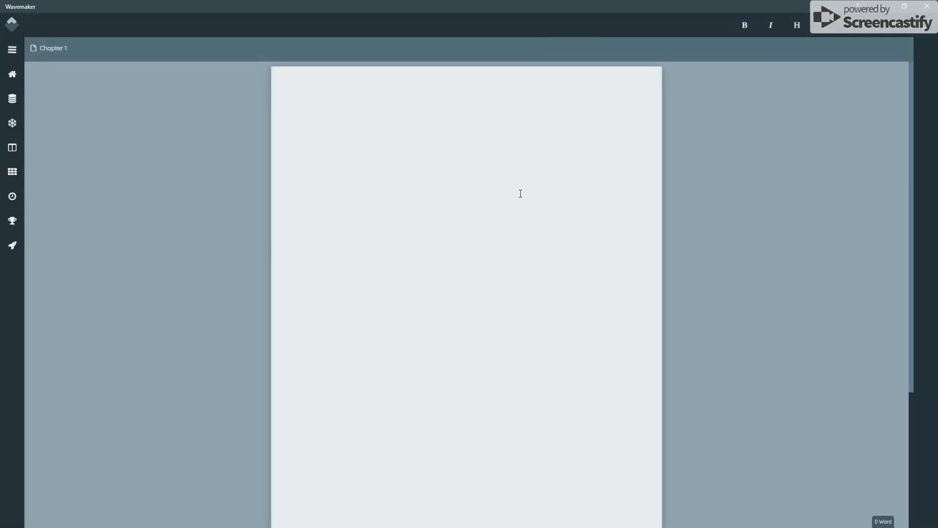
Step: Reopen Chapter 1's child page from the document tree and show its planning cards beside the text
click(12, 49)
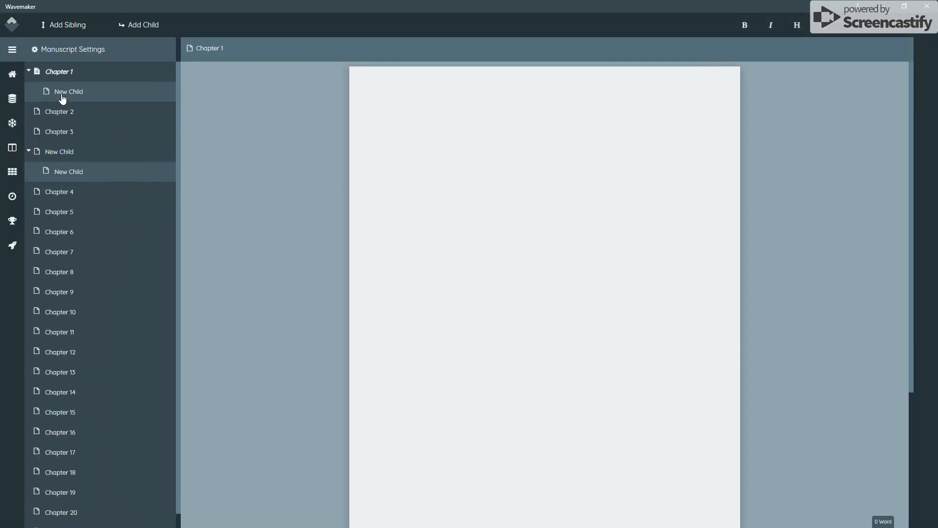
click(62, 92)
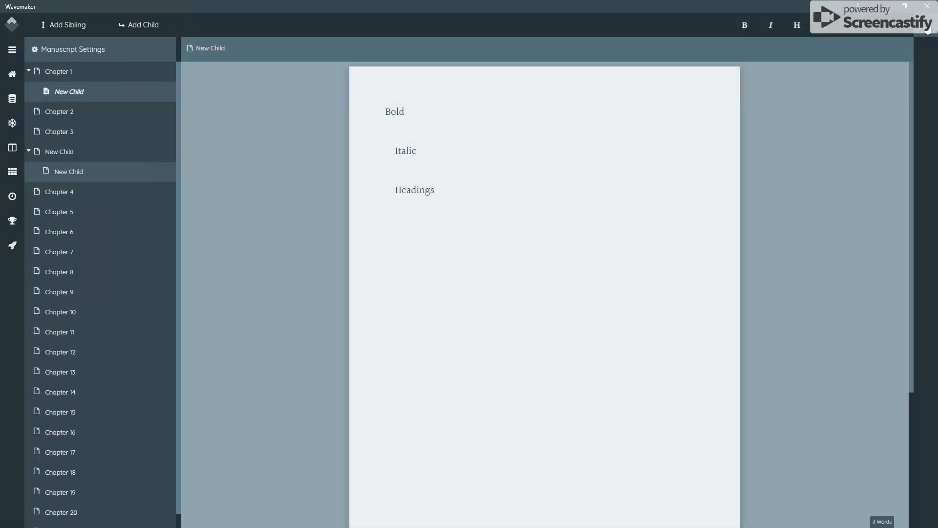
click(927, 29)
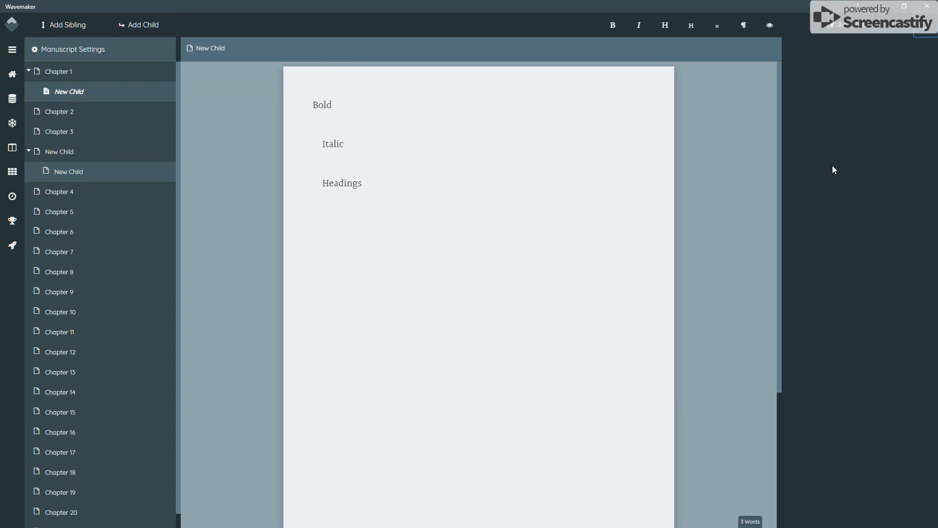
Step: Delete the child page under Chapter 1 and confirm the deletion
right_click(59, 92)
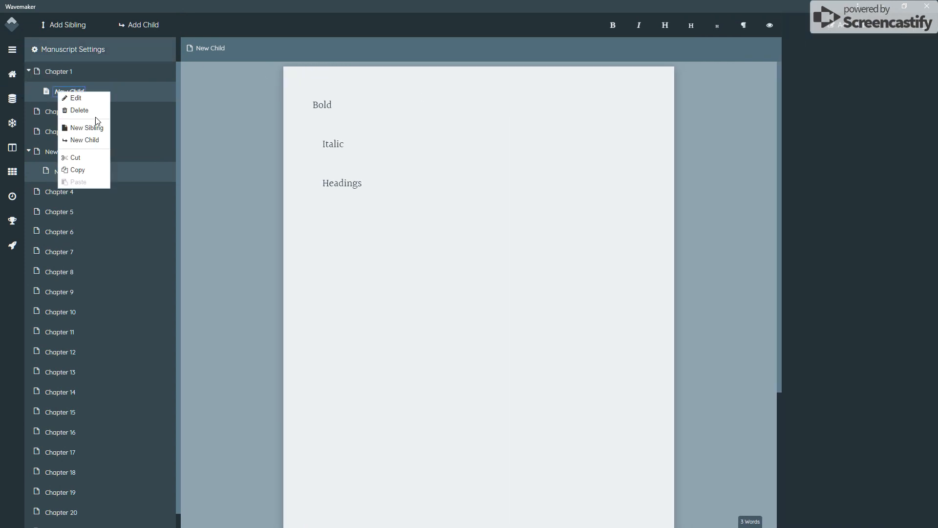
click(87, 111)
click(423, 326)
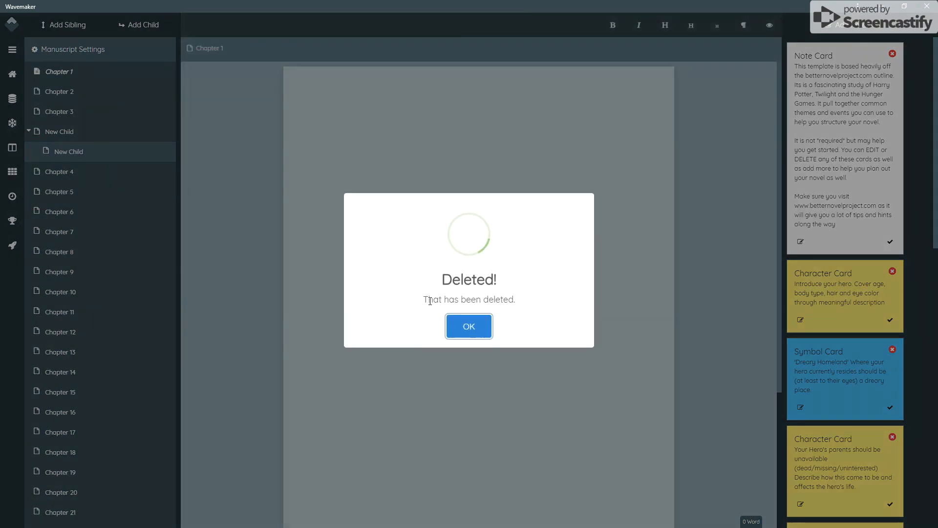
click(469, 327)
Step: Look through all the planning cards attached to Chapter 1
click(46, 71)
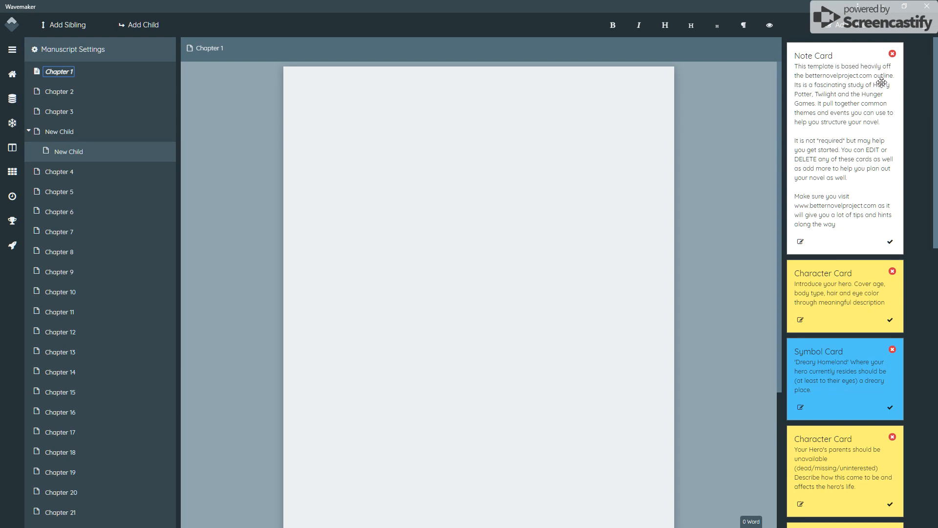
scroll(858, 166, down, 3)
scroll(858, 166, down, 8)
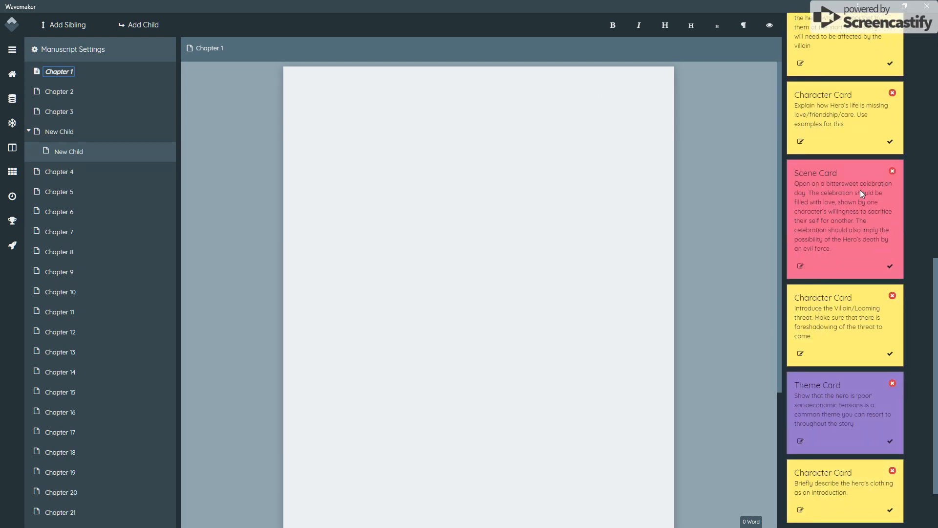
scroll(838, 157, down, 2)
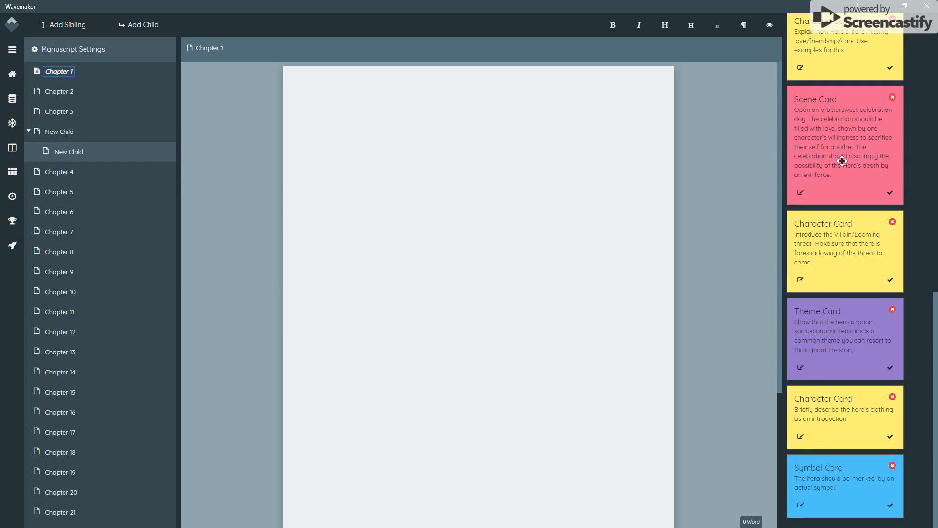
scroll(842, 161, up, 12)
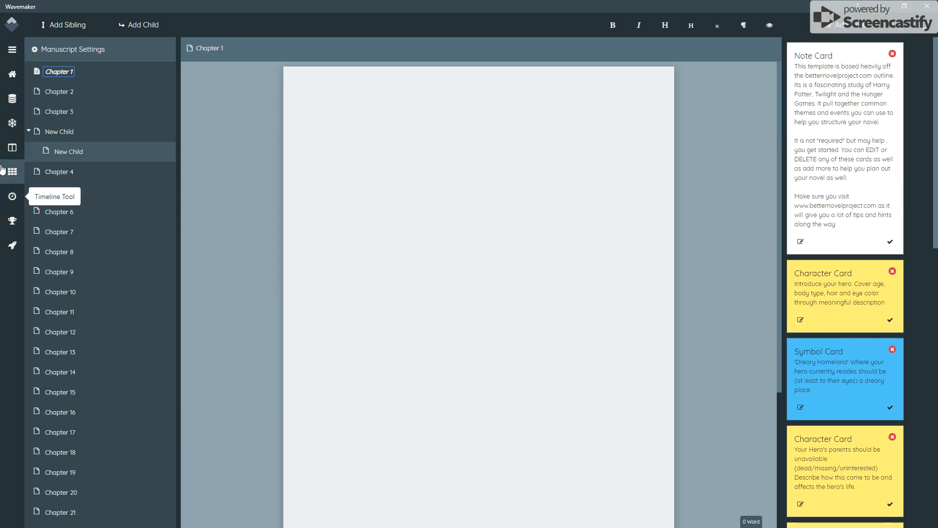
Step: Examine the chapter columns and their cards on the Planning Board
click(10, 148)
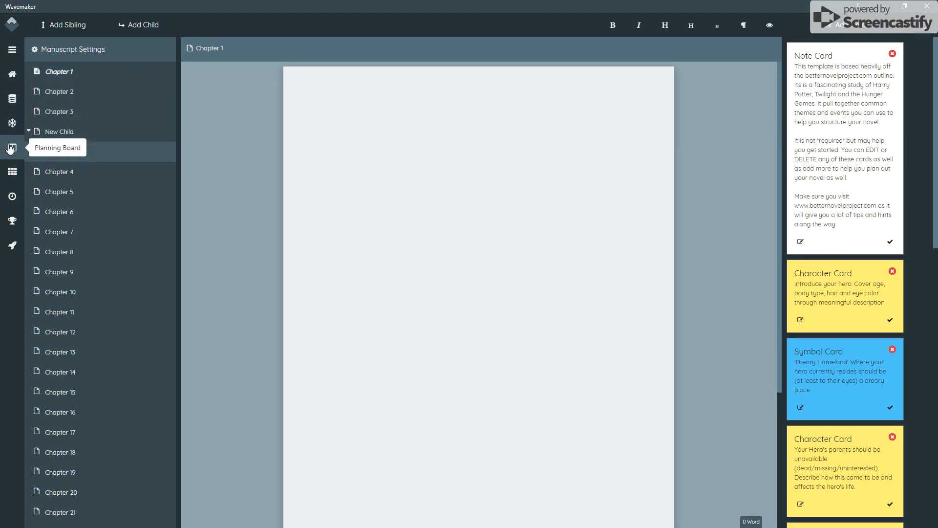
scroll(638, 174, down, 5)
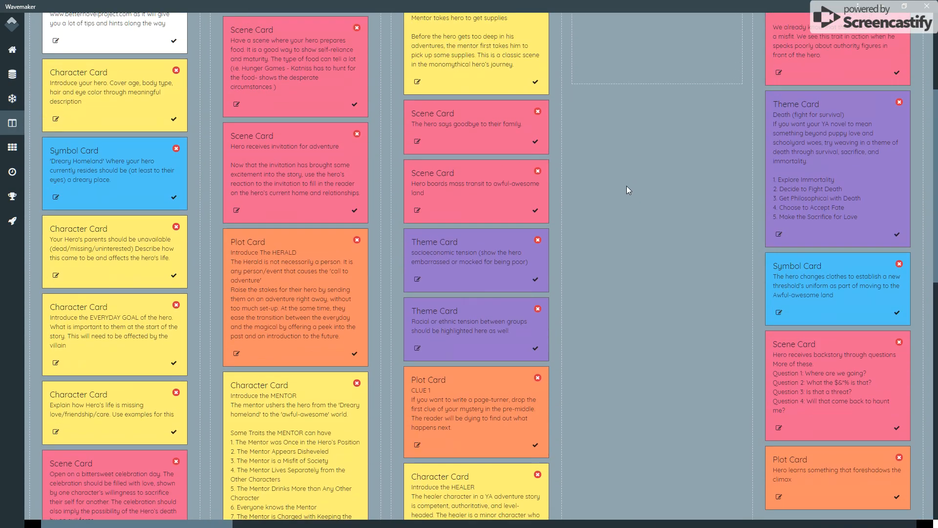
scroll(628, 188, up, 5)
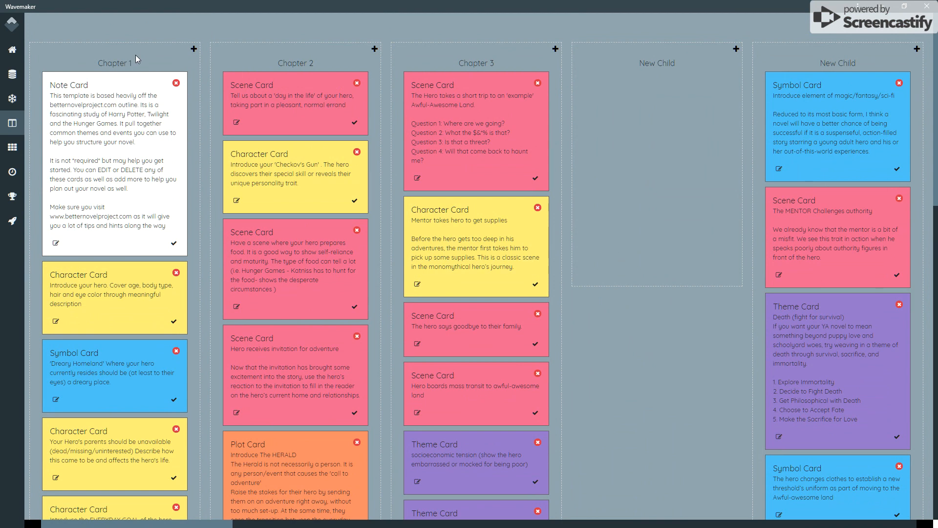
Step: Return to the manuscript and open the parent New Child page below Chapter 3
click(12, 51)
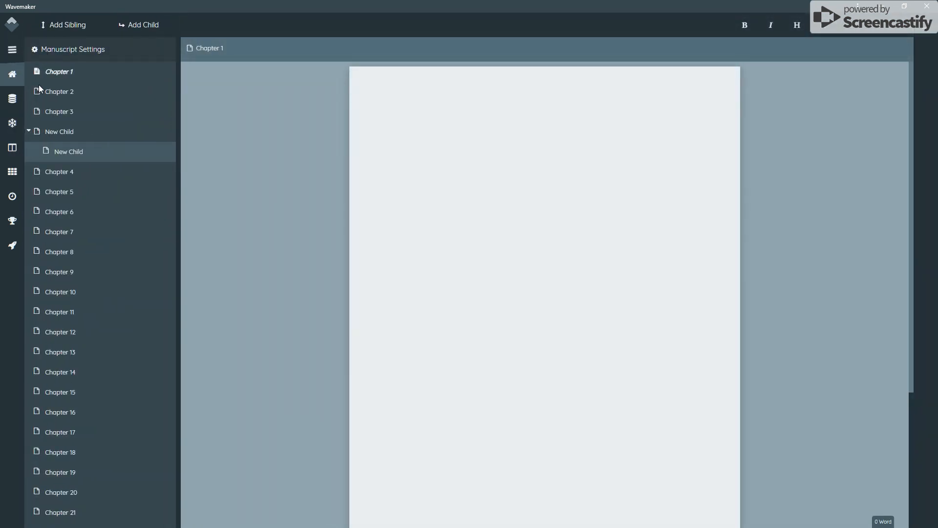
click(60, 140)
click(63, 140)
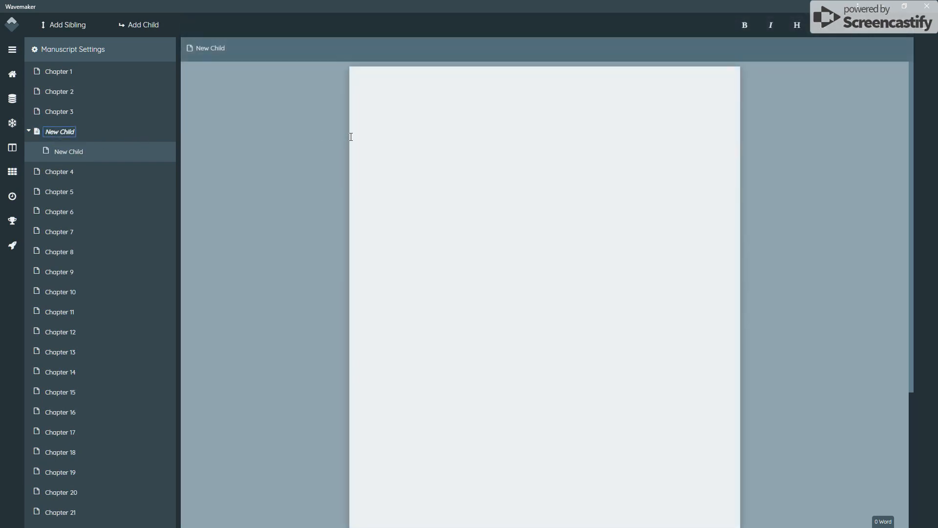
Step: Check the New Child columns on the Planning Board, and return to Chapter 1 in the manuscript
click(13, 147)
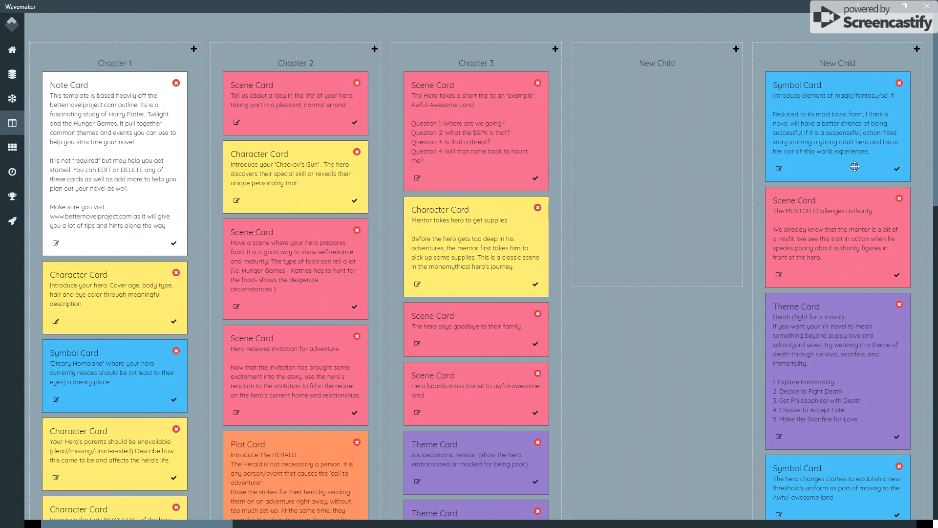
click(5, 57)
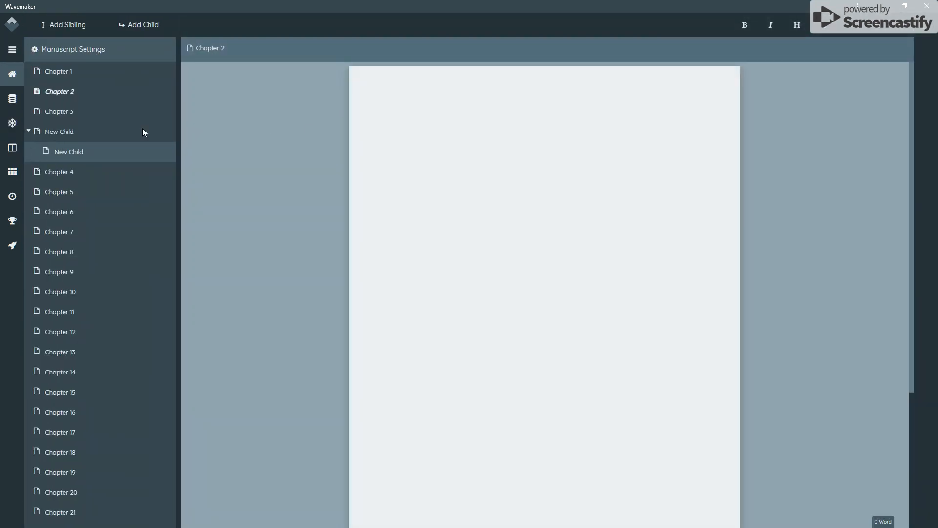
click(58, 72)
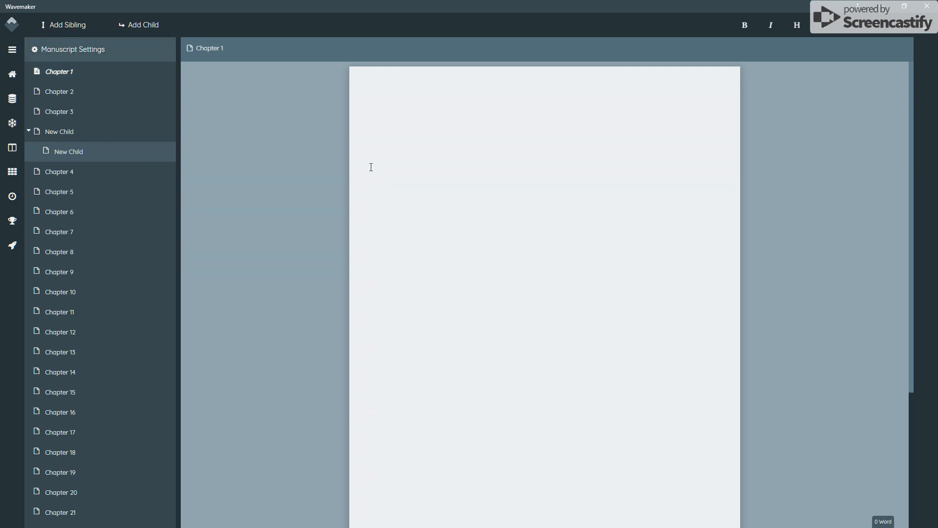
Step: Rename the project to "BetterNovelProject Templayte" in the manuscript settings and save the new title
click(80, 57)
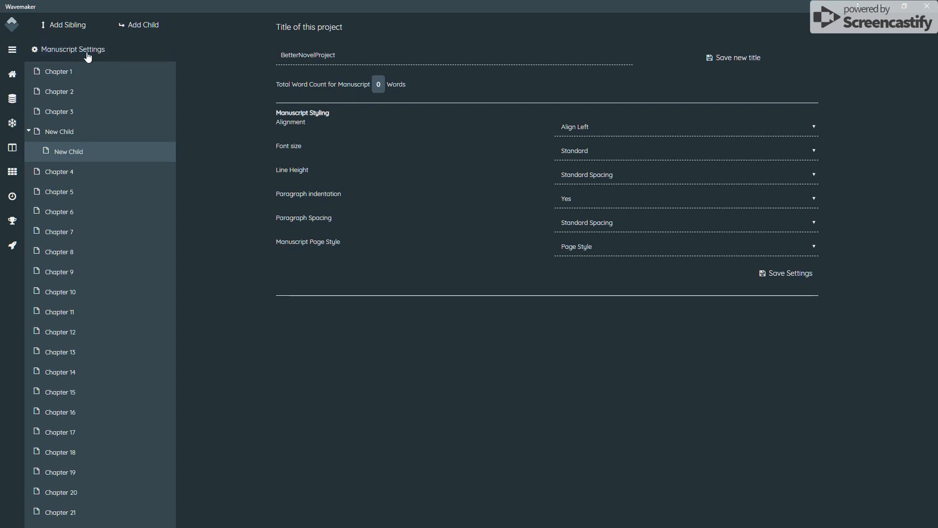
drag(351, 55, 253, 58)
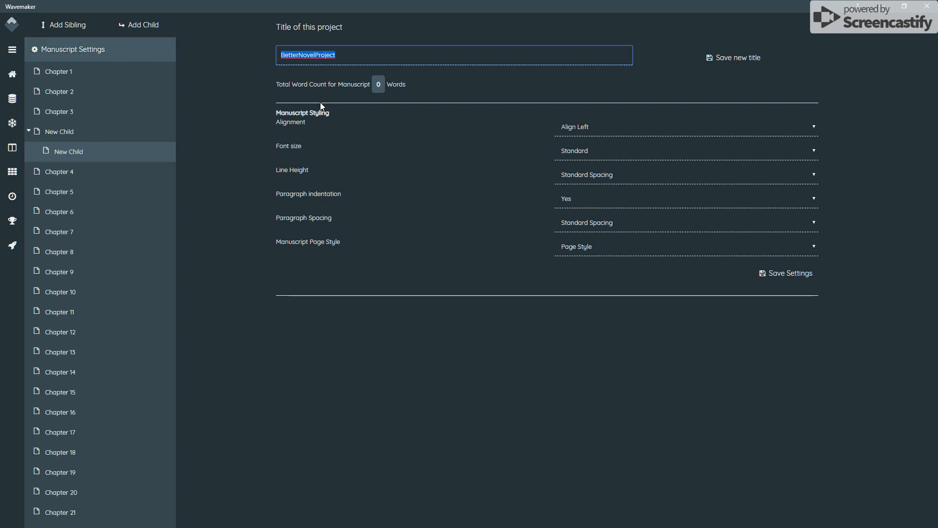
click(737, 70)
click(423, 48)
text(Templayte)
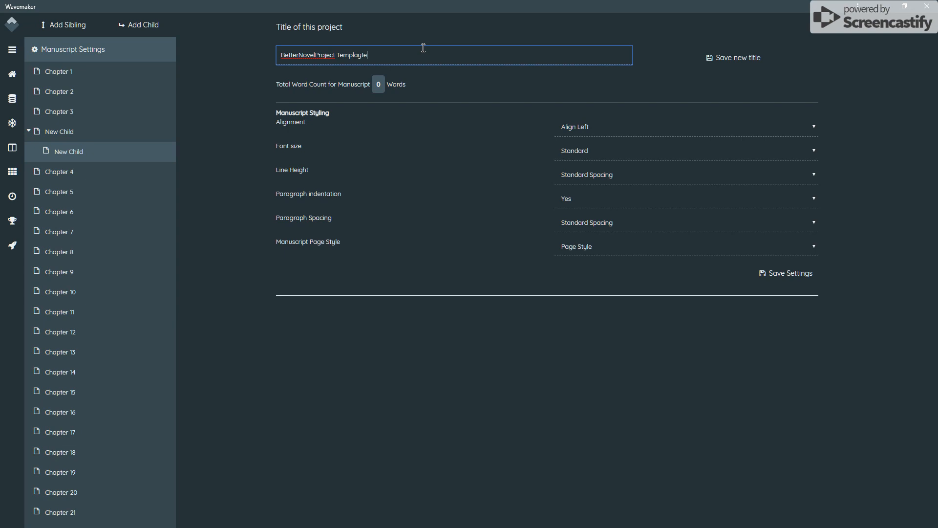
click(726, 59)
click(481, 331)
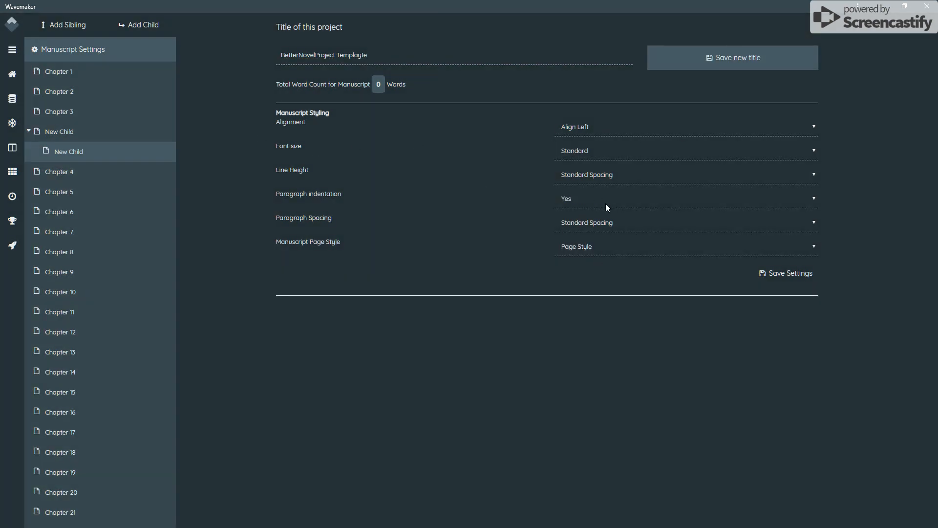
Step: Look through the available options for font size, line height, paragraph indentation and paragraph spacing
click(584, 152)
click(484, 156)
click(626, 178)
click(516, 198)
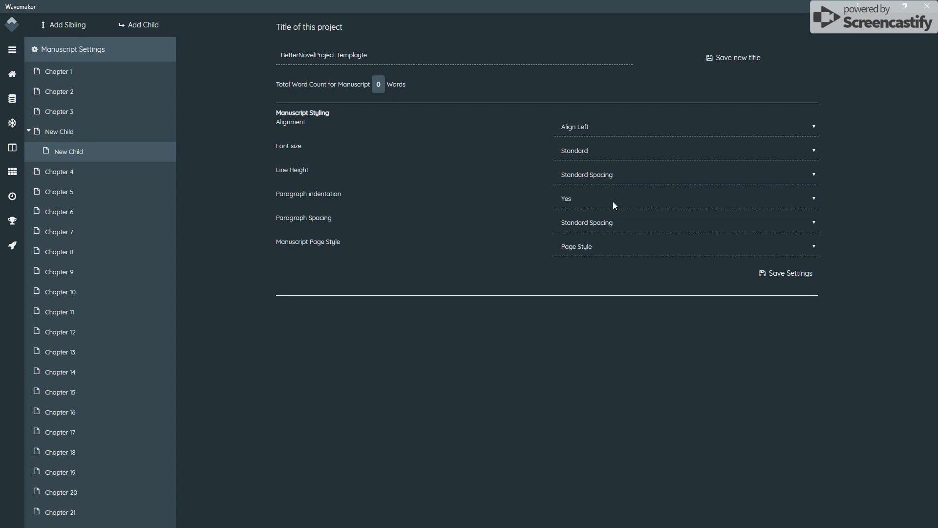
click(601, 200)
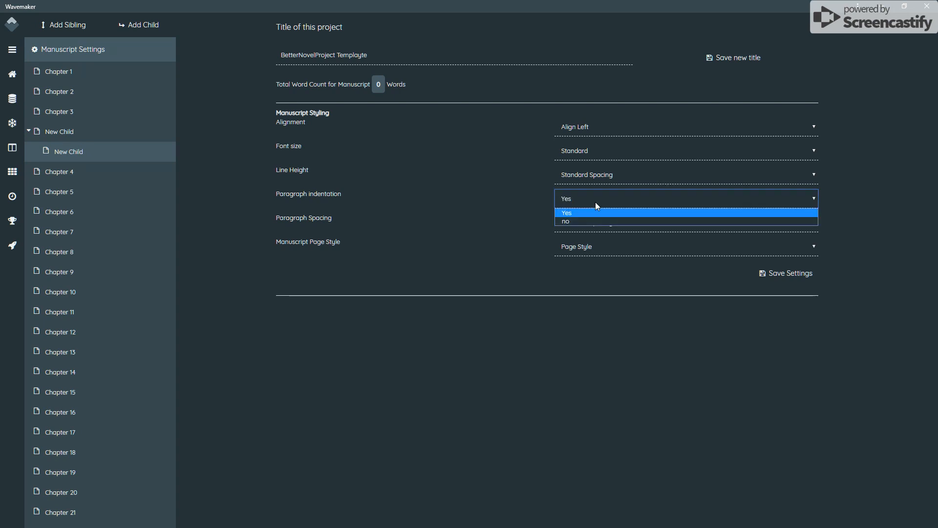
click(475, 227)
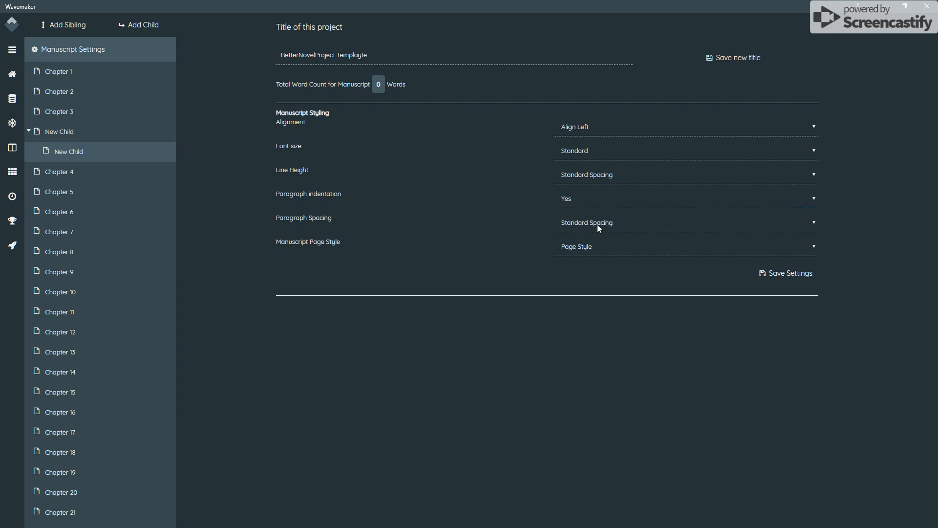
click(597, 224)
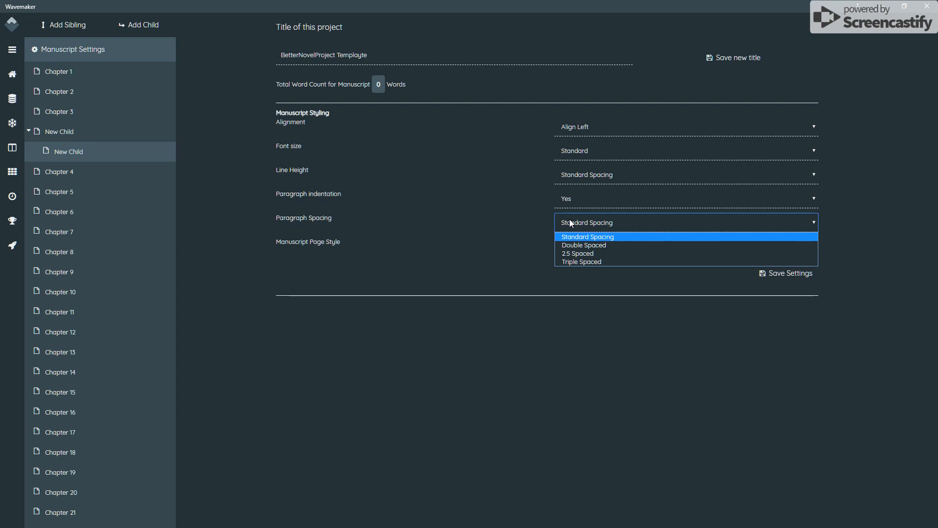
click(506, 232)
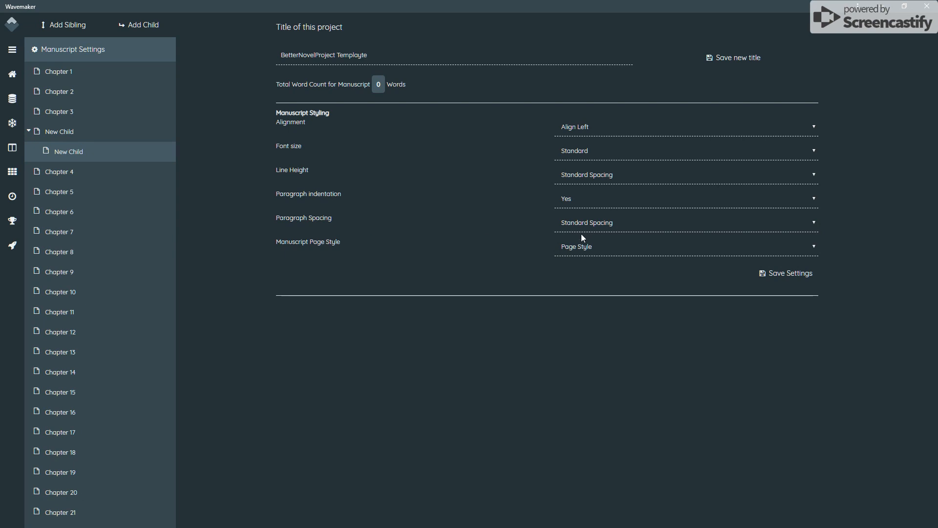
Step: Set the manuscript page style to Full Width and save the settings
click(608, 251)
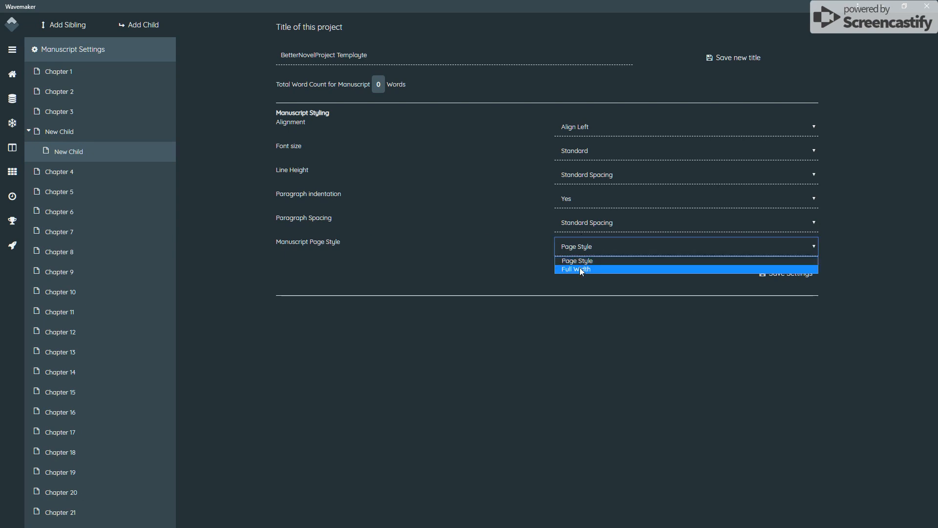
click(604, 269)
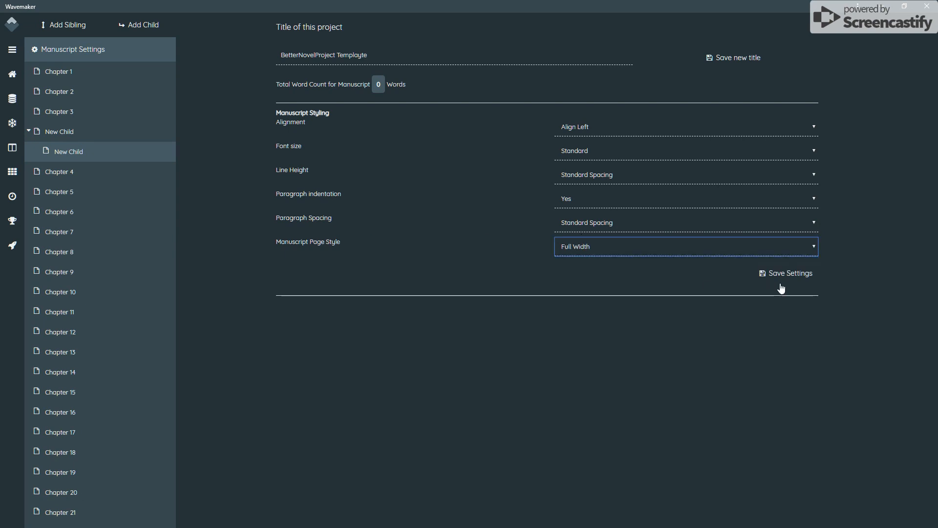
click(779, 276)
click(461, 333)
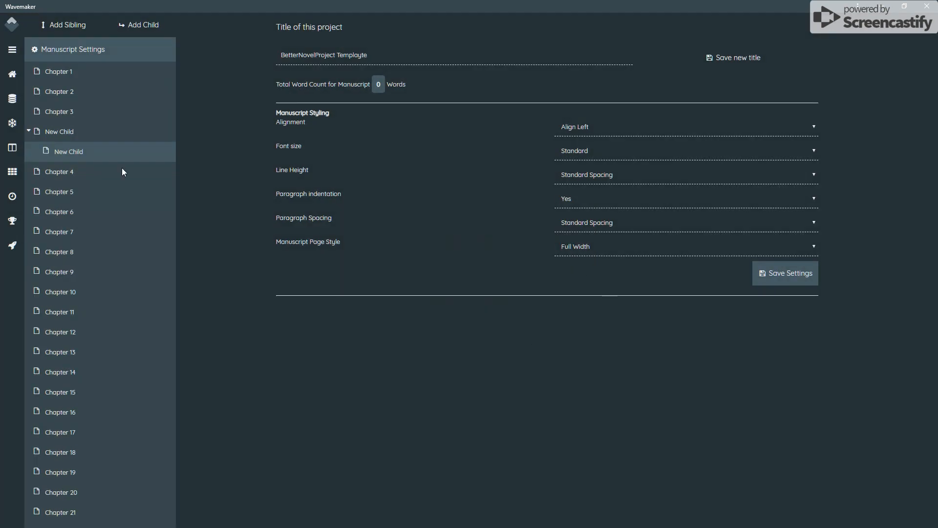
Step: Open Chapter 1 to check its page layout, and show its planning cards beside the page
click(52, 73)
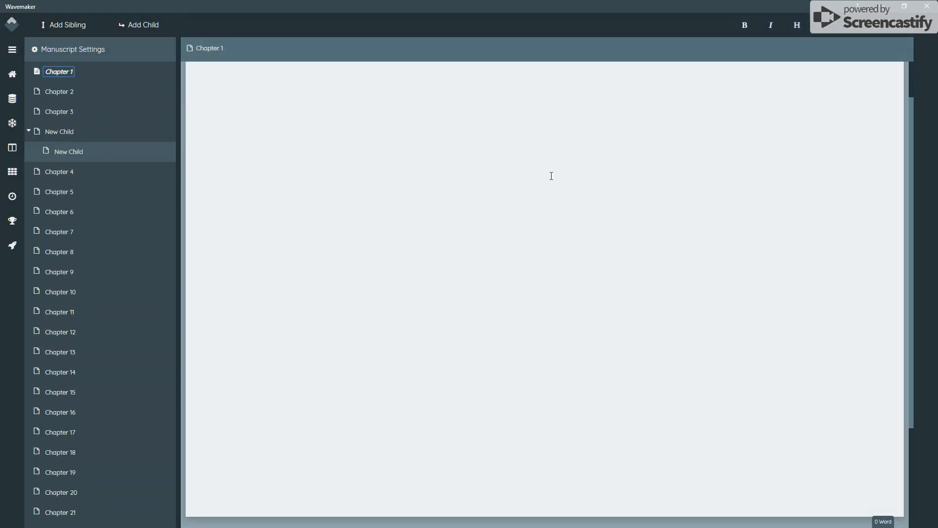
click(347, 114)
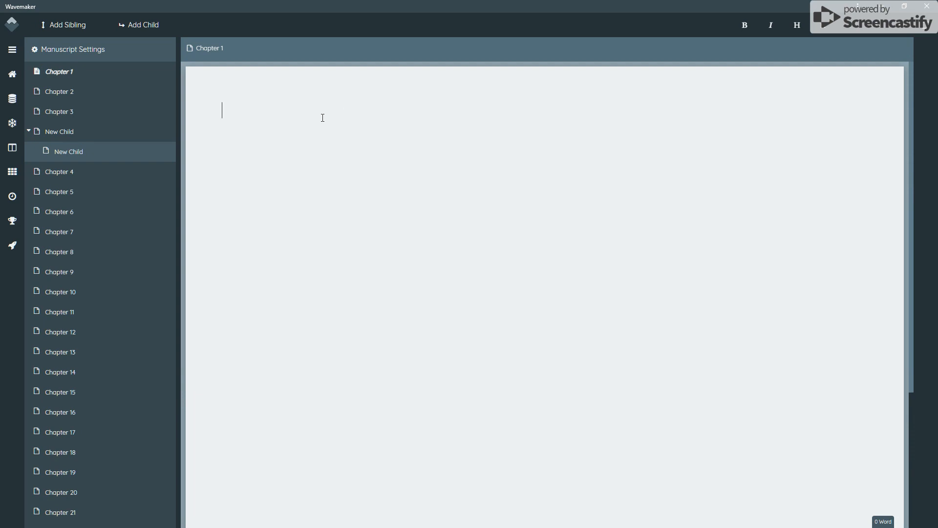
click(929, 37)
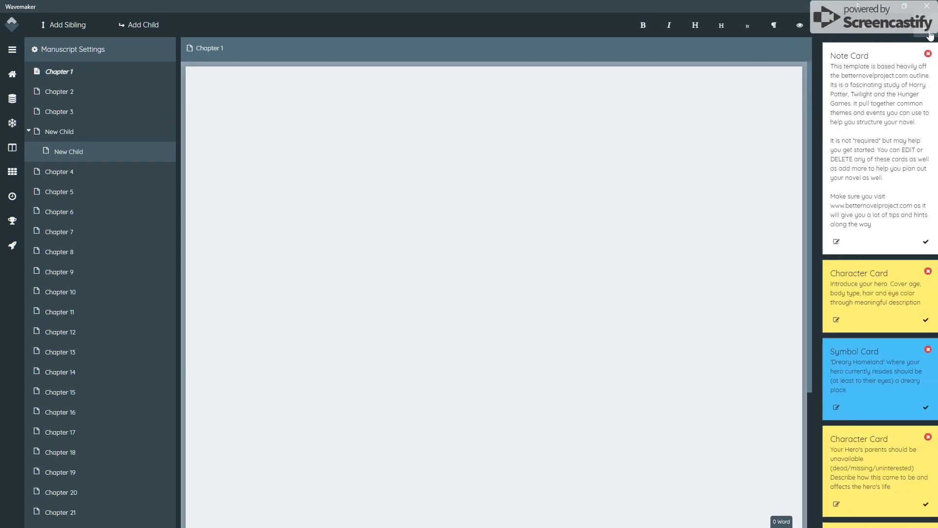